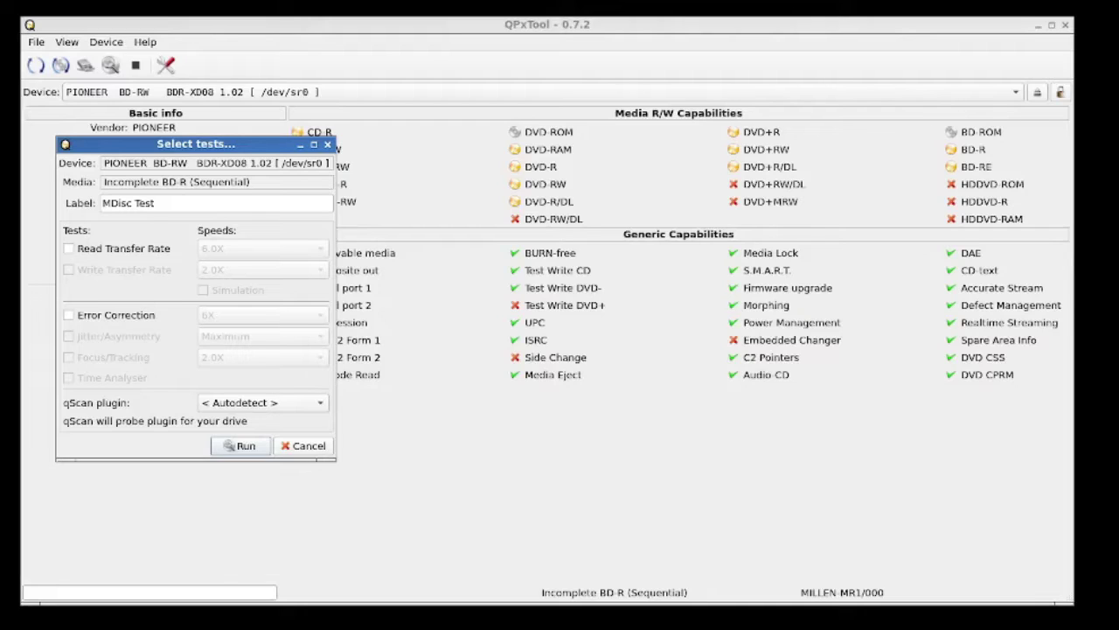
Set the qScan plugin for the MDisc Test to PIONEER.
left_click(155, 203)
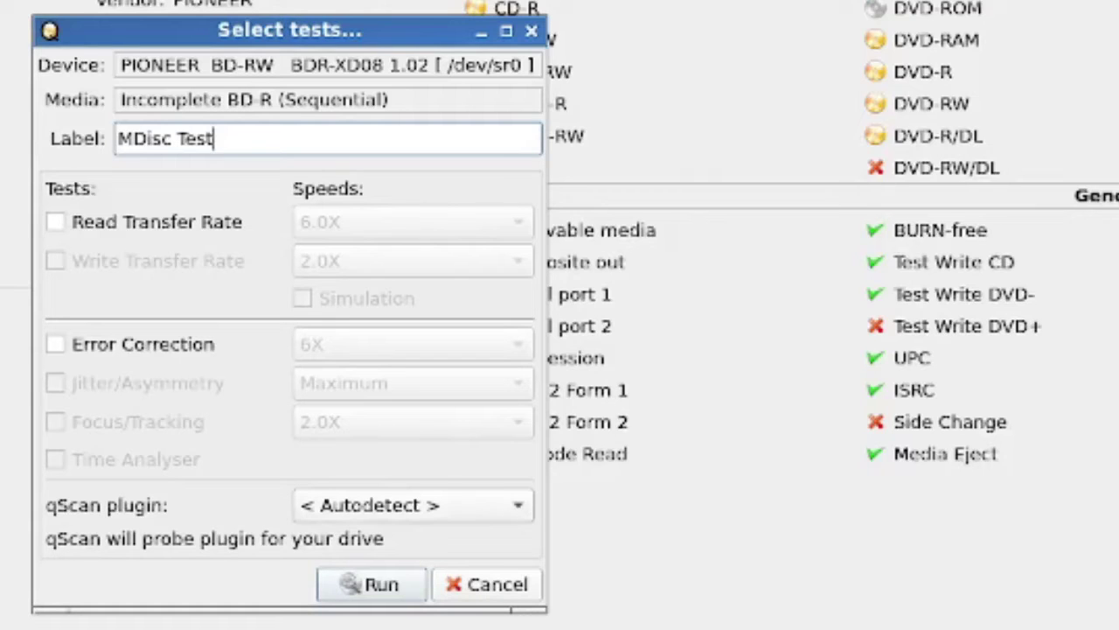
left_click(411, 505)
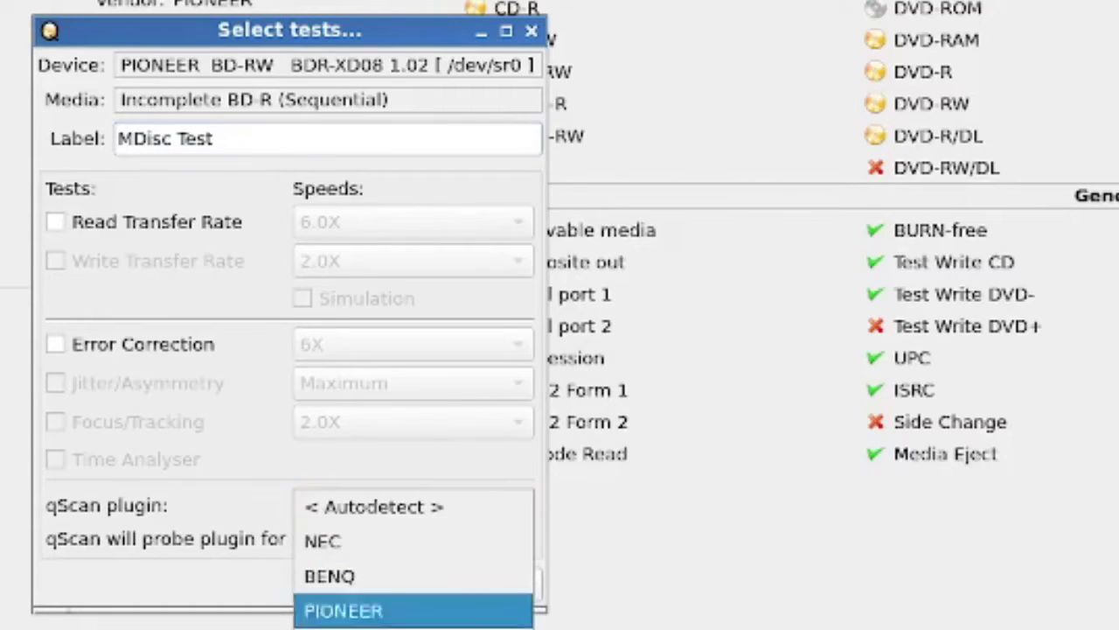
left_click(332, 540)
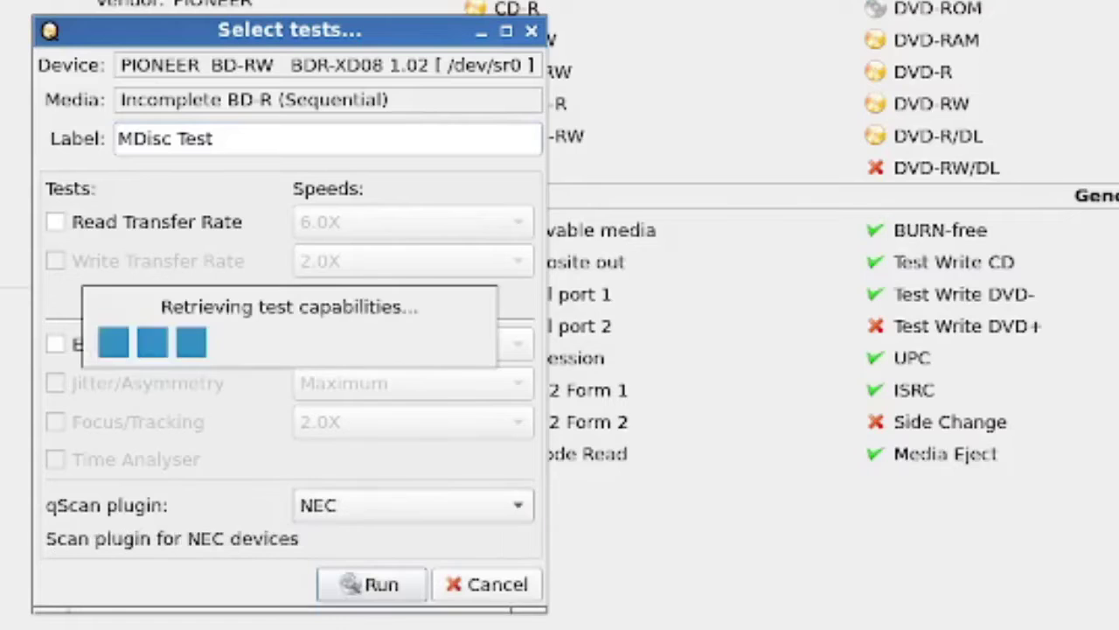
left_click(411, 504)
left_click(332, 539)
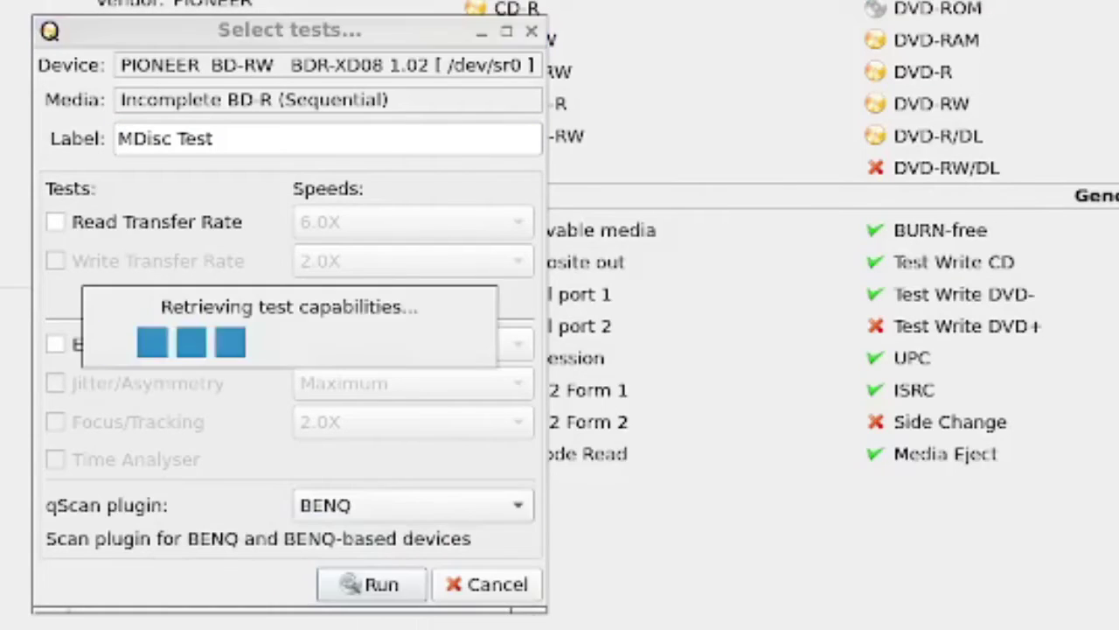
left_click(411, 505)
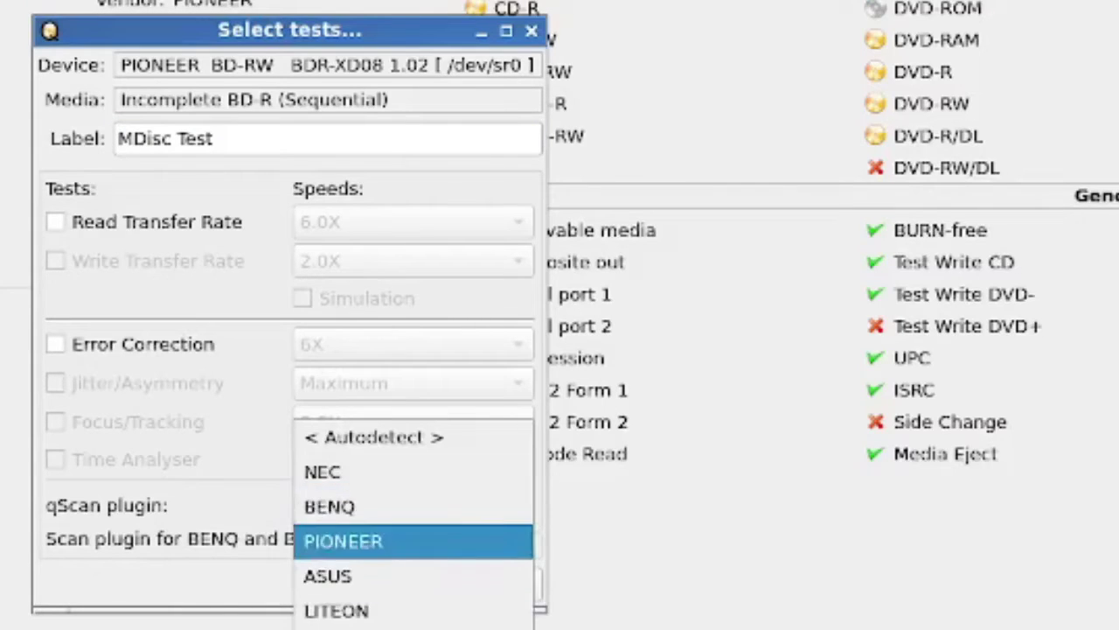
left_click(341, 541)
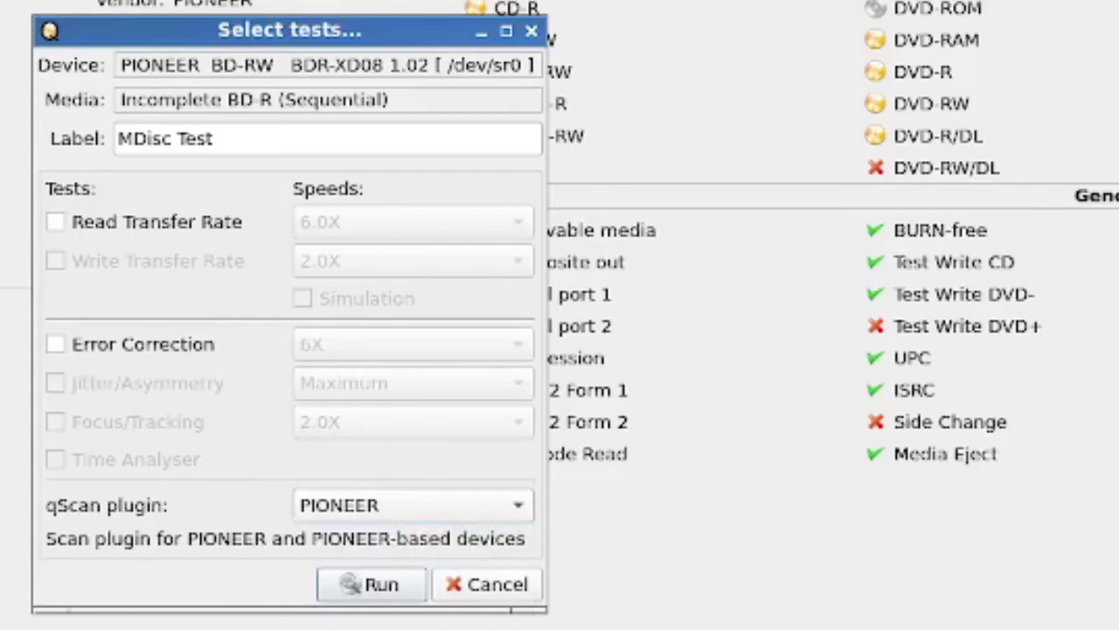
Enable the Read Transfer Rate test, try the Maximum speed, and settle on 6.0X.
left_click(55, 222)
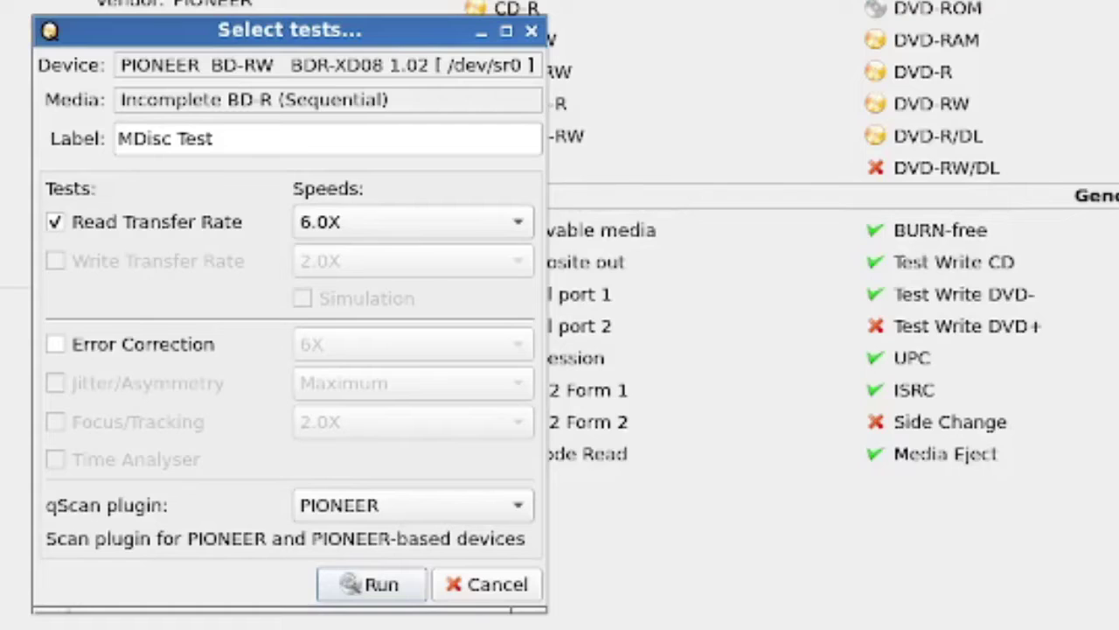
left_click(411, 222)
left_click(411, 222)
left_click(412, 222)
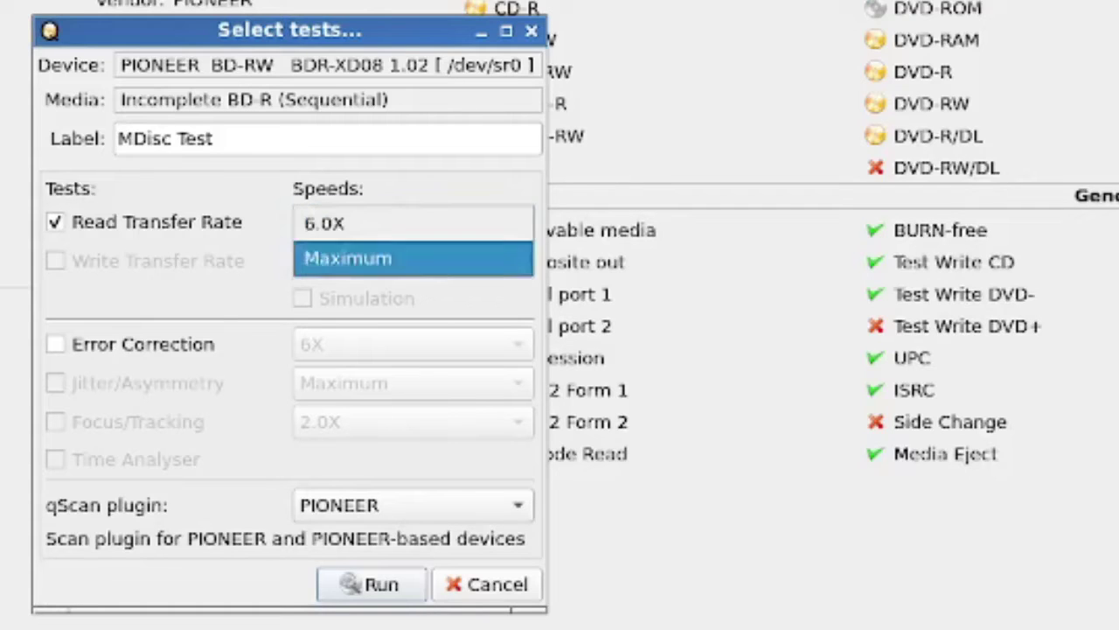
left_click(367, 257)
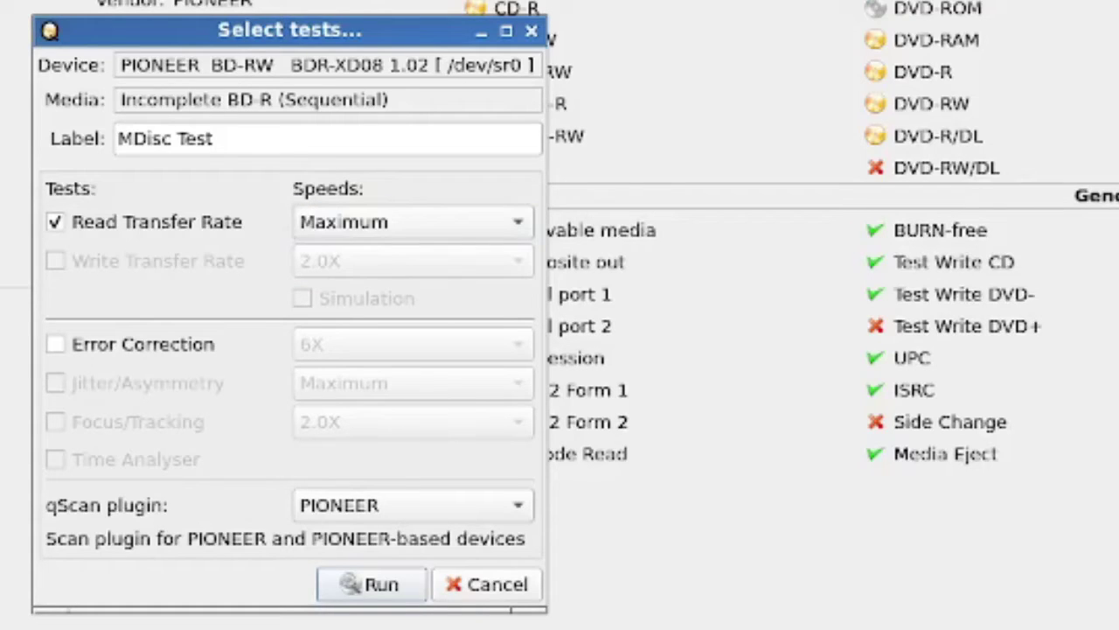
key("space")
key("Up")
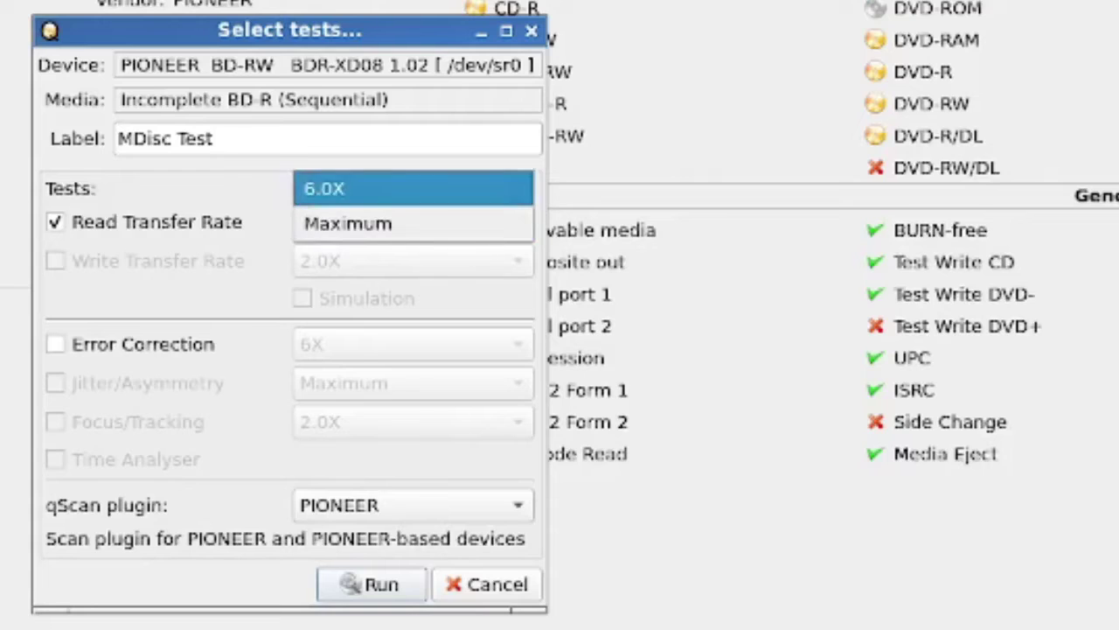
key("Return")
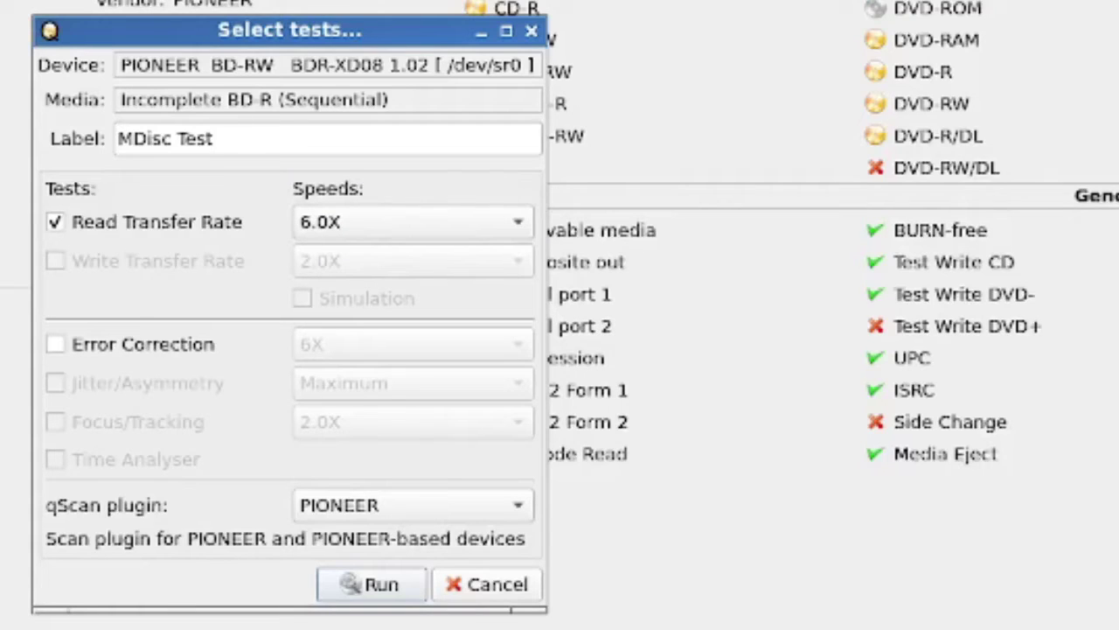
Enable the Error Correction test with its speed set to 6X.
key("Tab")
key("space")
key("Tab")
key("space")
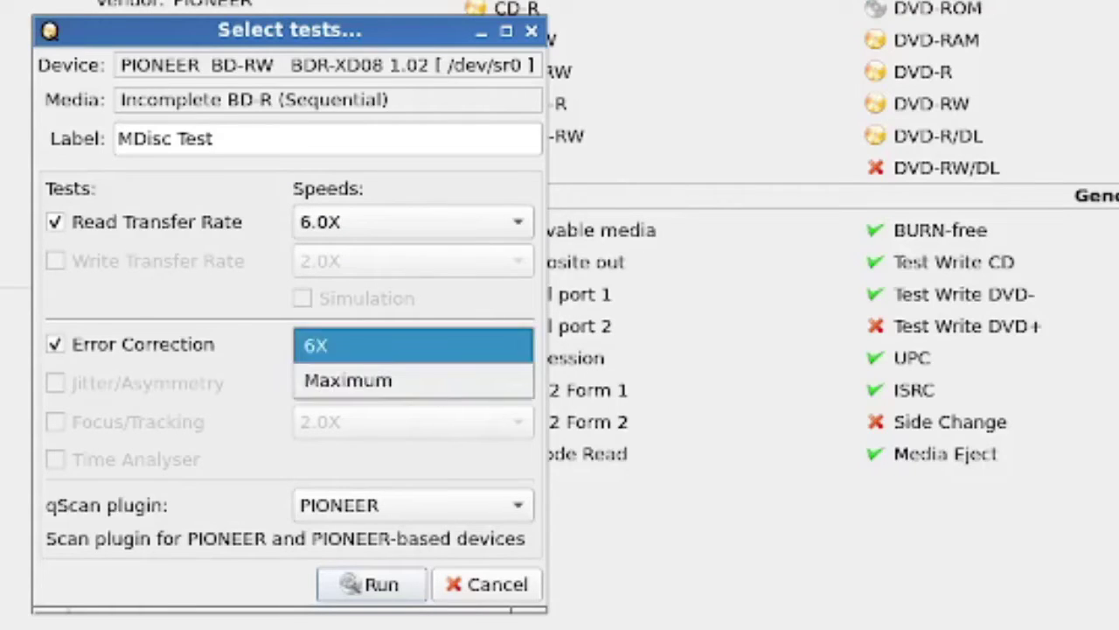
key("Return")
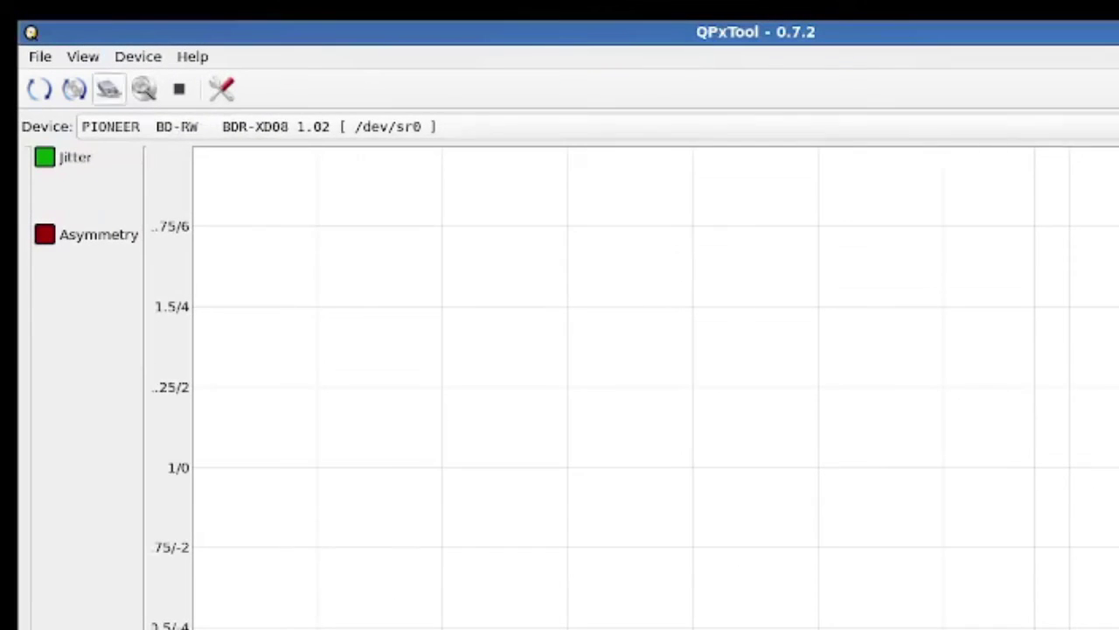
Switch from the Jitter/Asymmetry graph to the FE/TE graph.
key("alt+v")
key("Down")
key("Down")
key("Down")
key("Down")
key("Down")
key("Down")
key("Down")
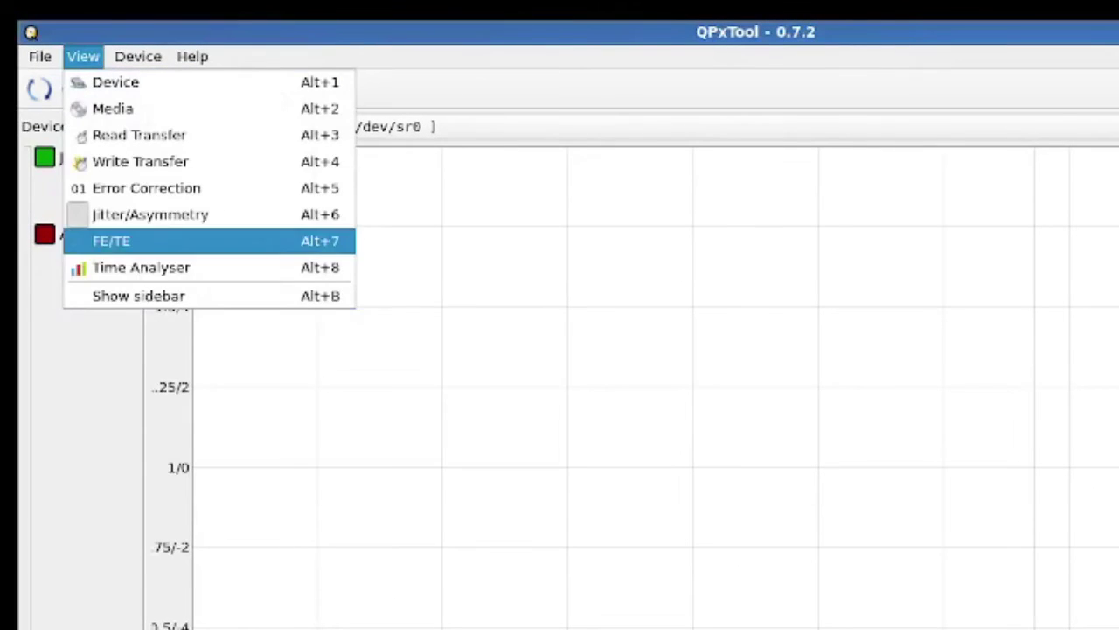
key("Return")
Look through the available test views and display the Error Correction graph.
key("alt+v")
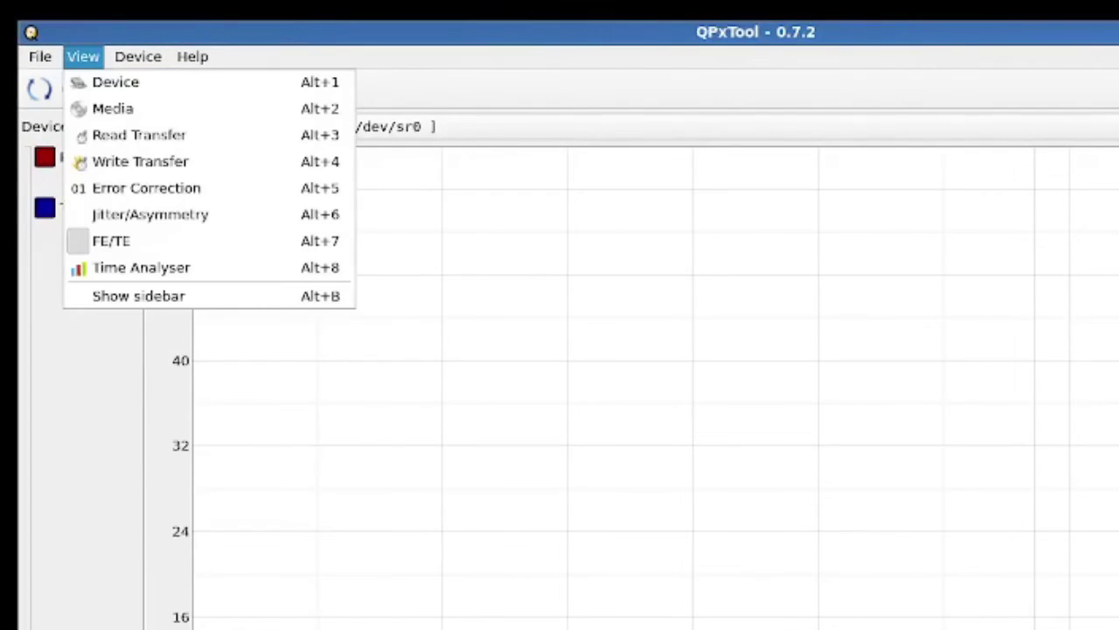
key("Down")
key("Down")
key("Down")
key("Down")
key("Down")
key("Down")
key("Down")
key("Down")
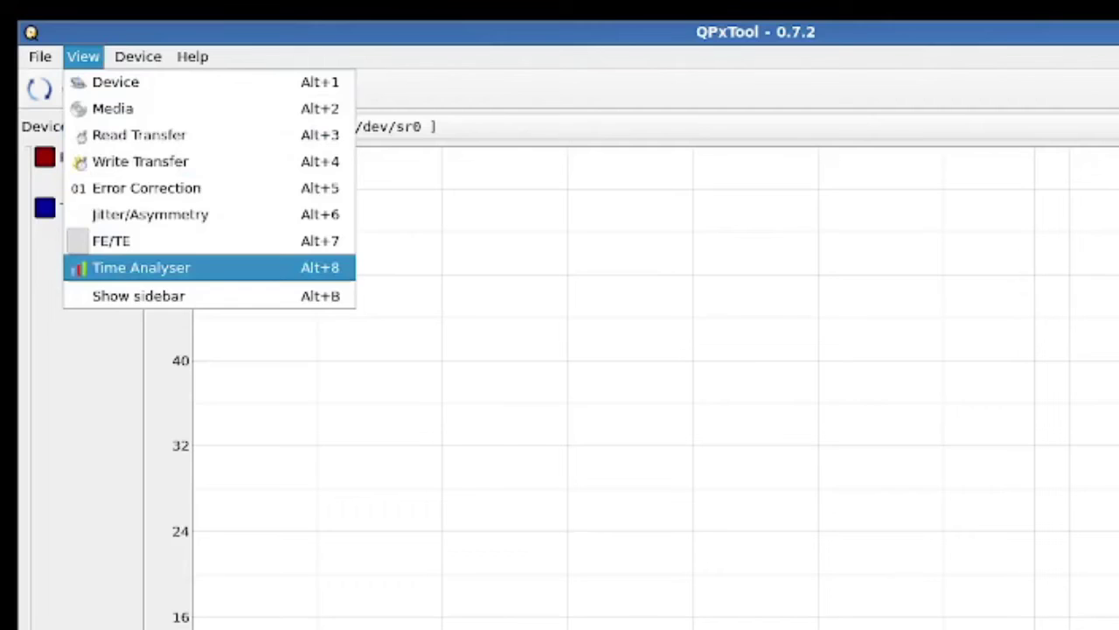
key("Down")
key("Up")
key("Up")
key("Up")
key("Up")
key("Up")
key("Up")
key("Down")
key("Down")
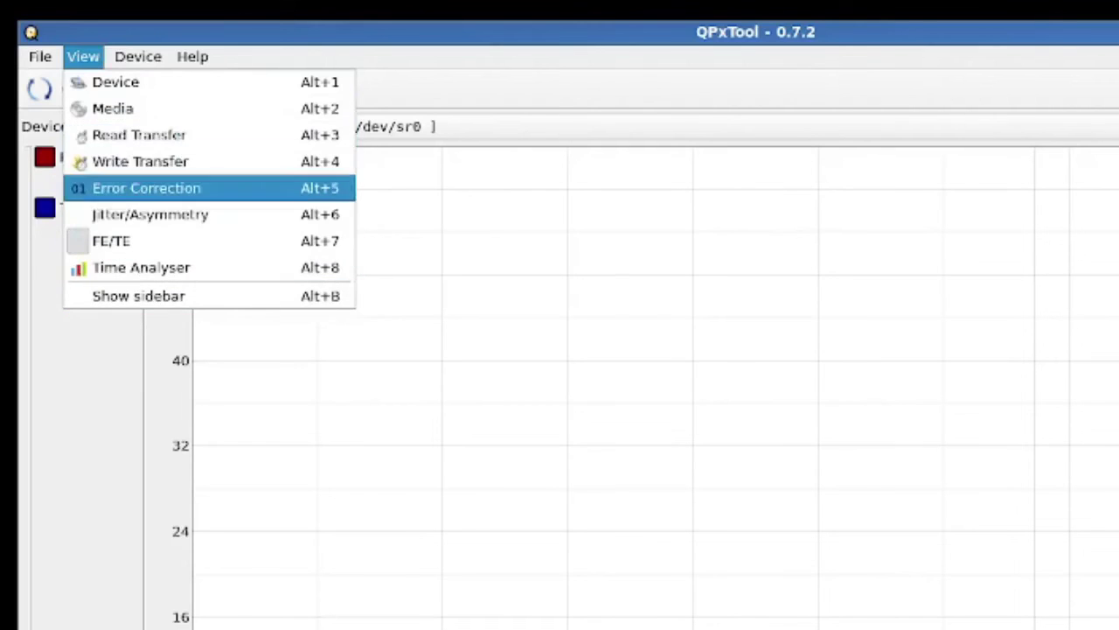
key("Return")
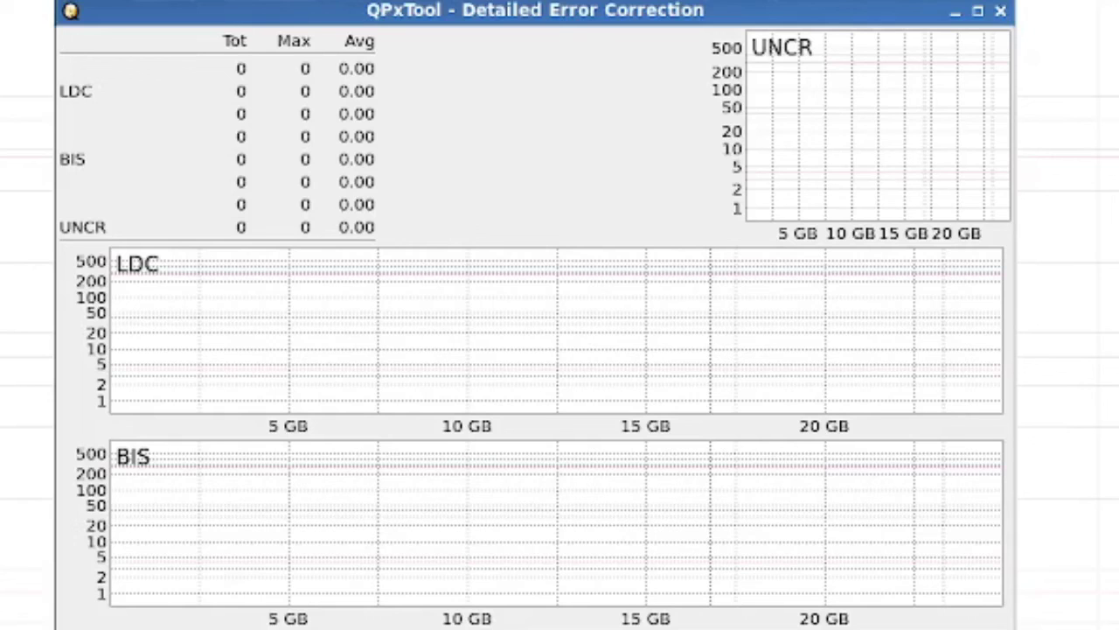
Close the Detailed Error Correction window.
left_click(1001, 11)
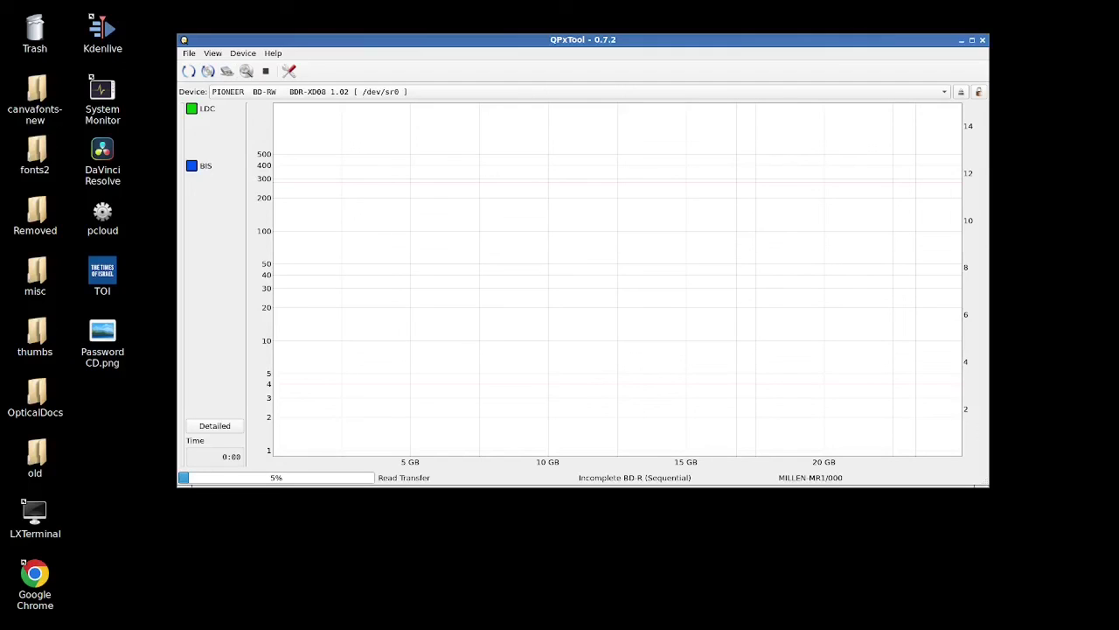
key("alt+d")
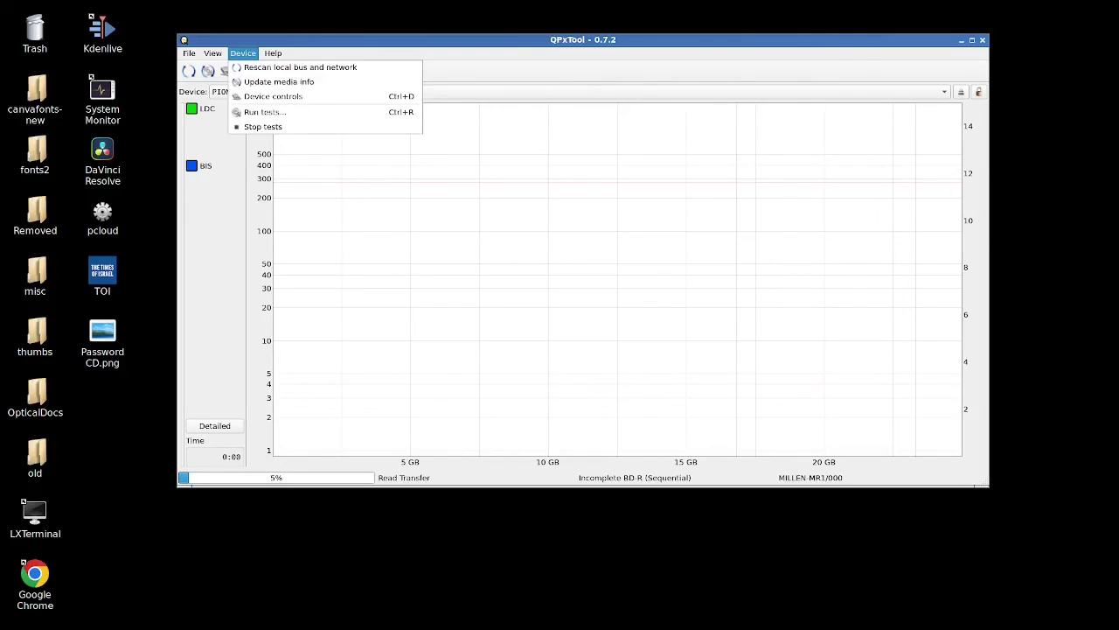
key("Left")
key("Right")
key("Escape")
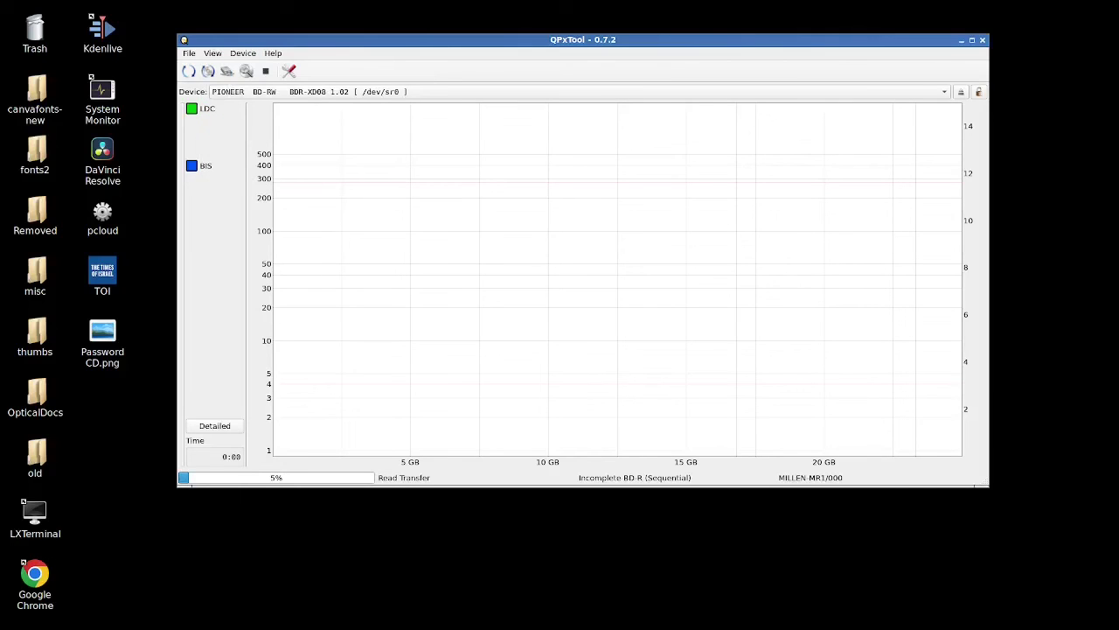